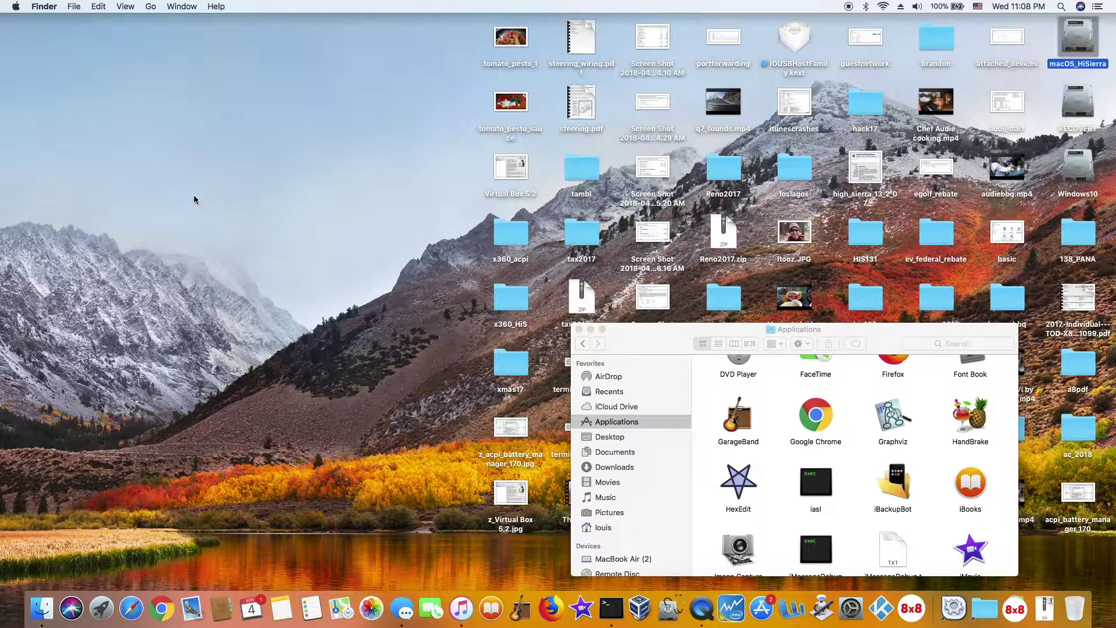
{"action": "scroll", "coordinate": [750, 428], "scroll_direction": "down", "scroll_amount": 5}
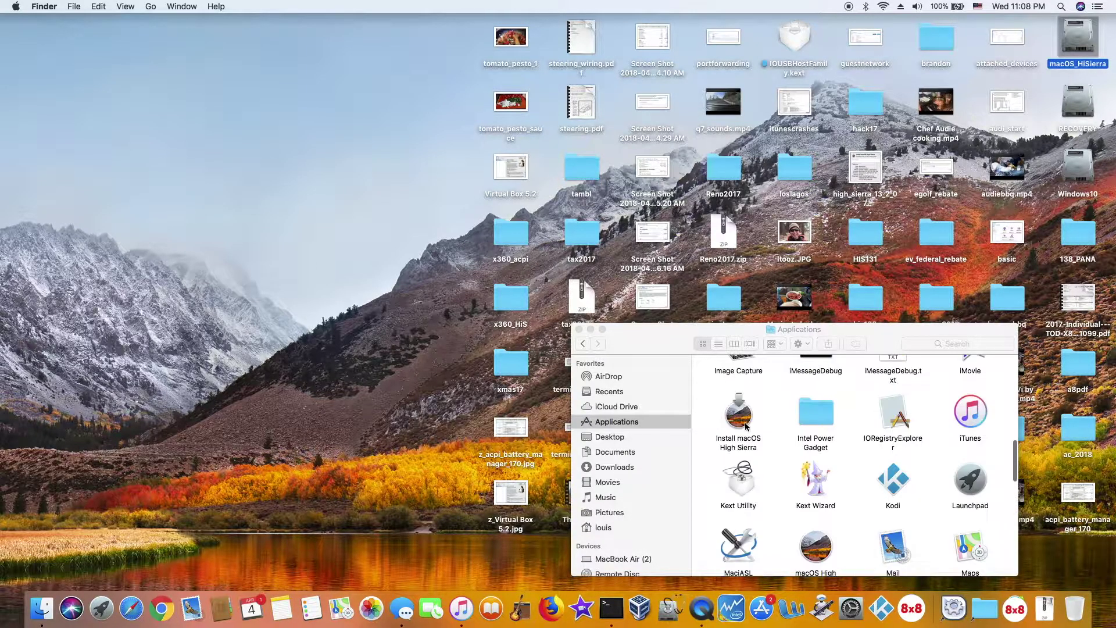
- Copy Install macOS High Sierra from Applications and paste it onto the desktop
{"action": "left_click", "coordinate": [741, 419]}
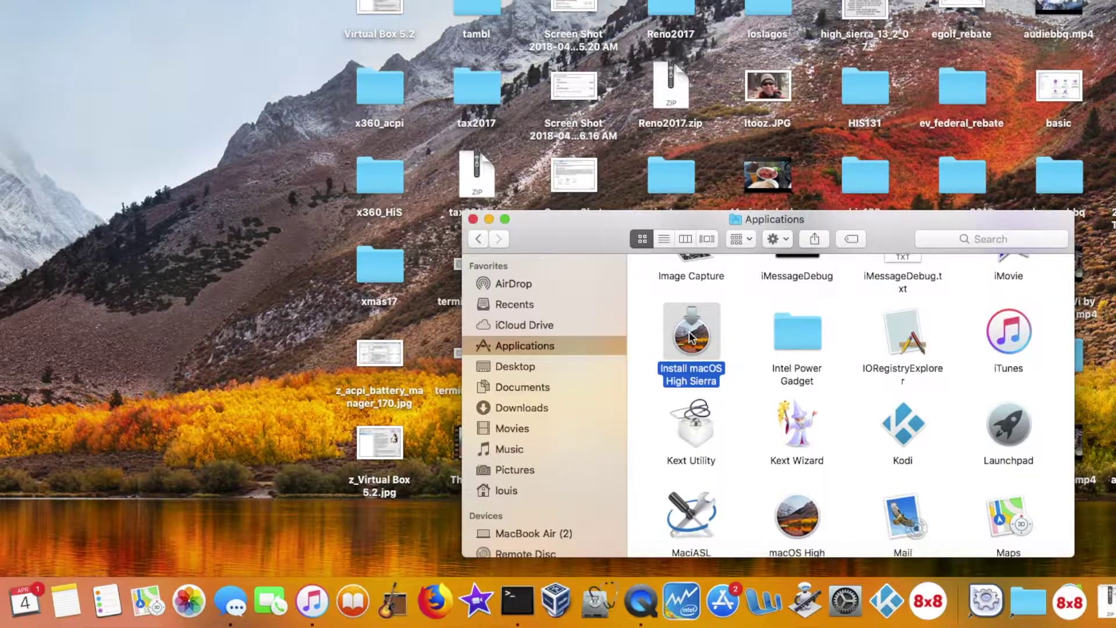
{"action": "right_click", "coordinate": [690, 336]}
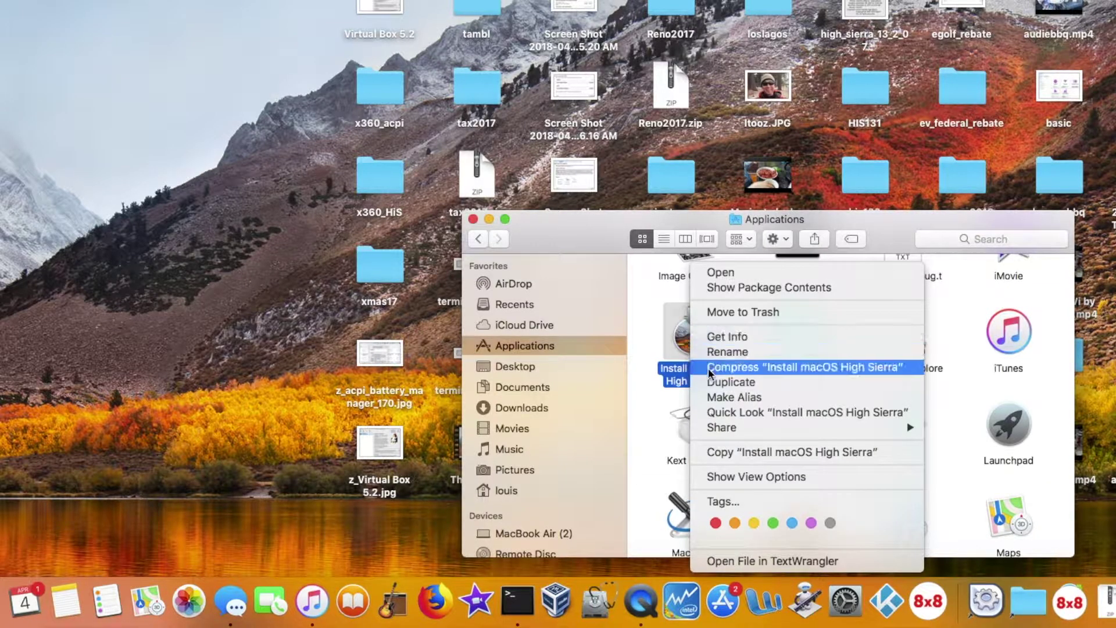
{"action": "left_click", "coordinate": [718, 452]}
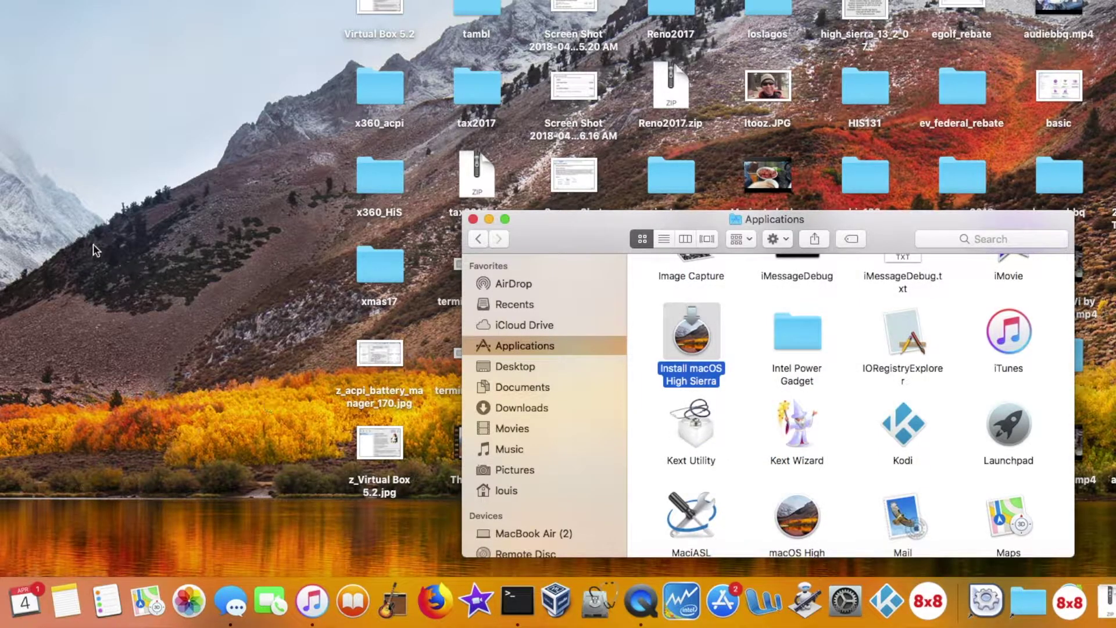
{"action": "left_click", "coordinate": [93, 245]}
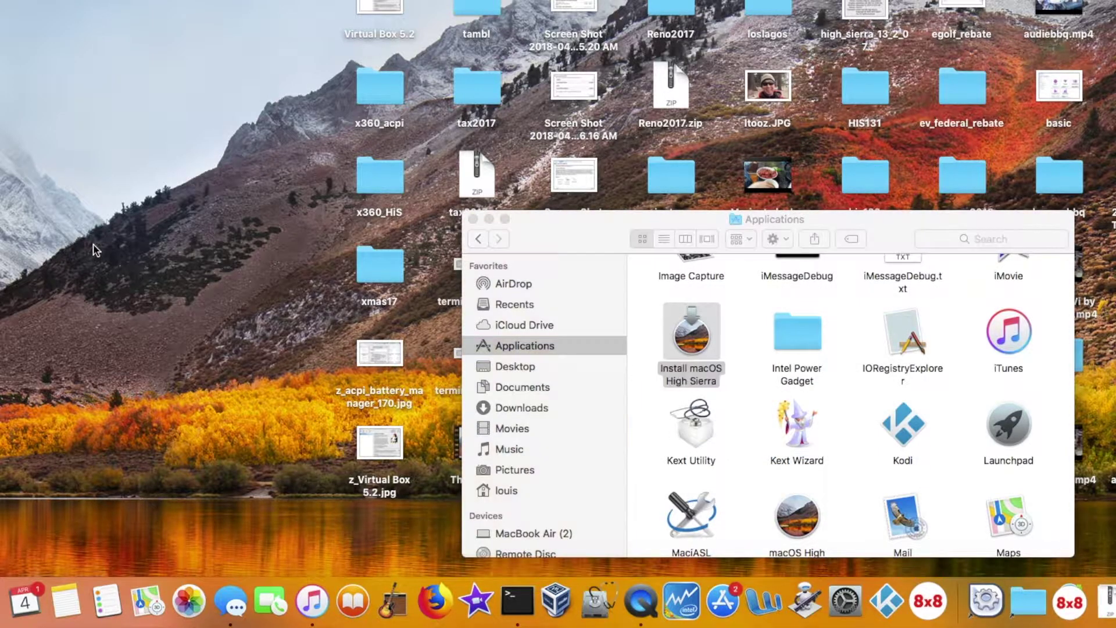
{"action": "right_click", "coordinate": [50, 272]}
{"action": "left_click", "coordinate": [63, 325]}
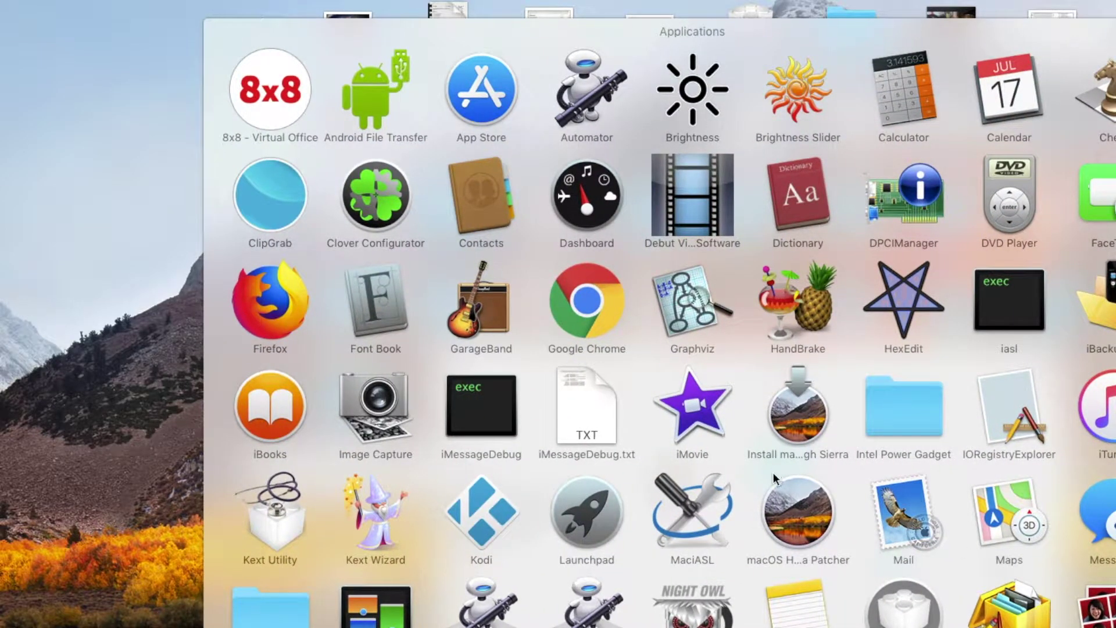
{"action": "scroll", "coordinate": [773, 472], "scroll_direction": "down", "scroll_amount": 3}
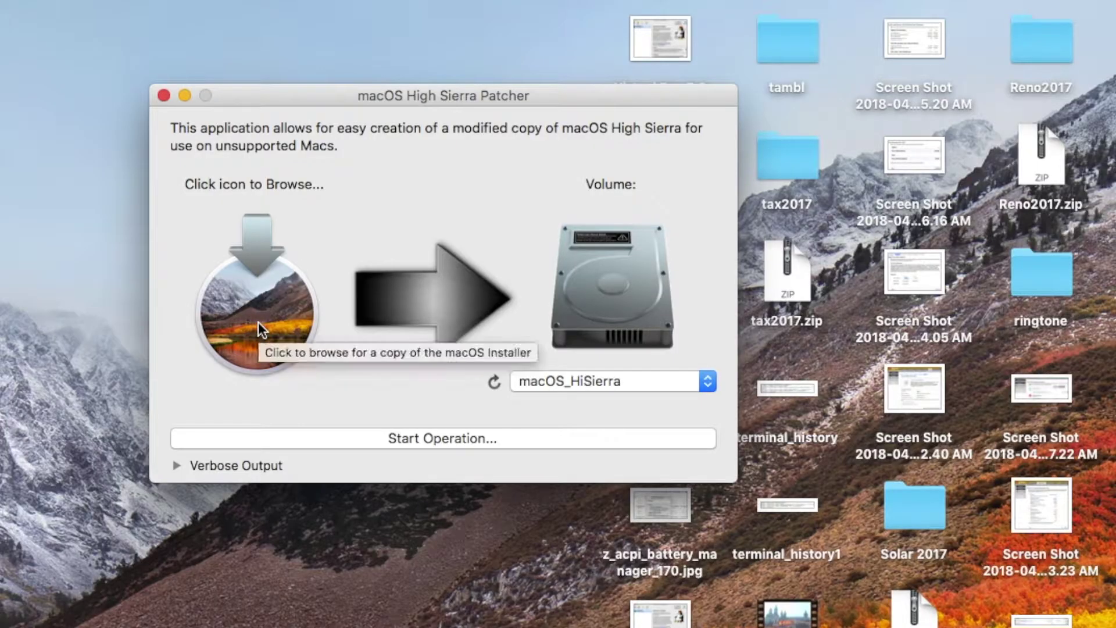
- Load the desktop copy of Install macOS High Sierra as source and acknowledge its verification
{"action": "left_click", "coordinate": [258, 324]}
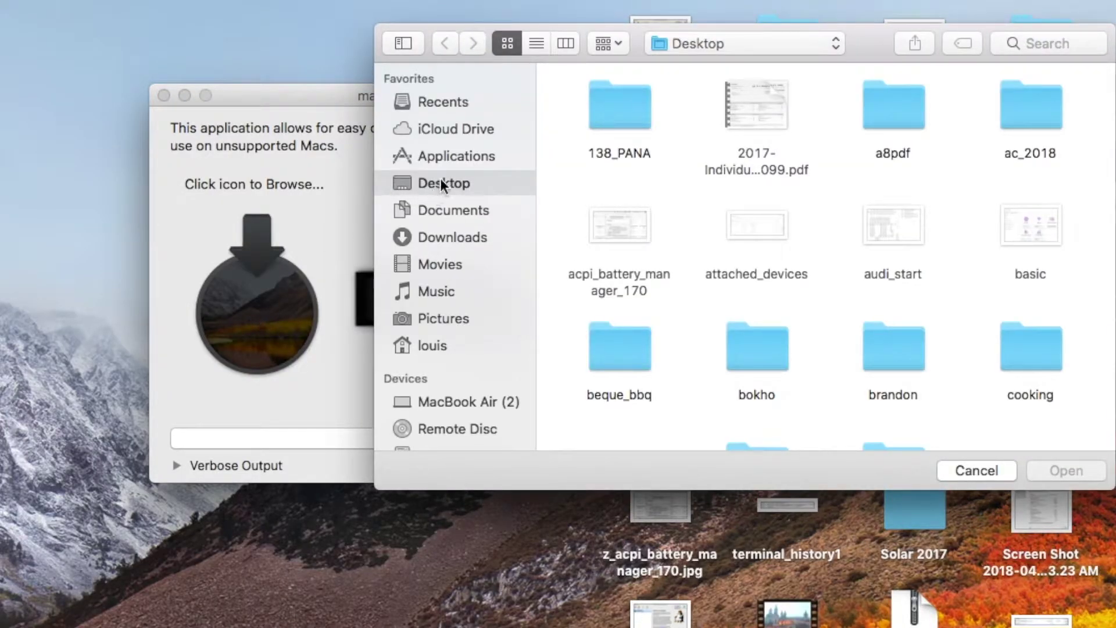
{"action": "scroll", "coordinate": [659, 216], "scroll_direction": "down", "scroll_amount": 2}
{"action": "scroll", "coordinate": [658, 223], "scroll_direction": "down", "scroll_amount": 3}
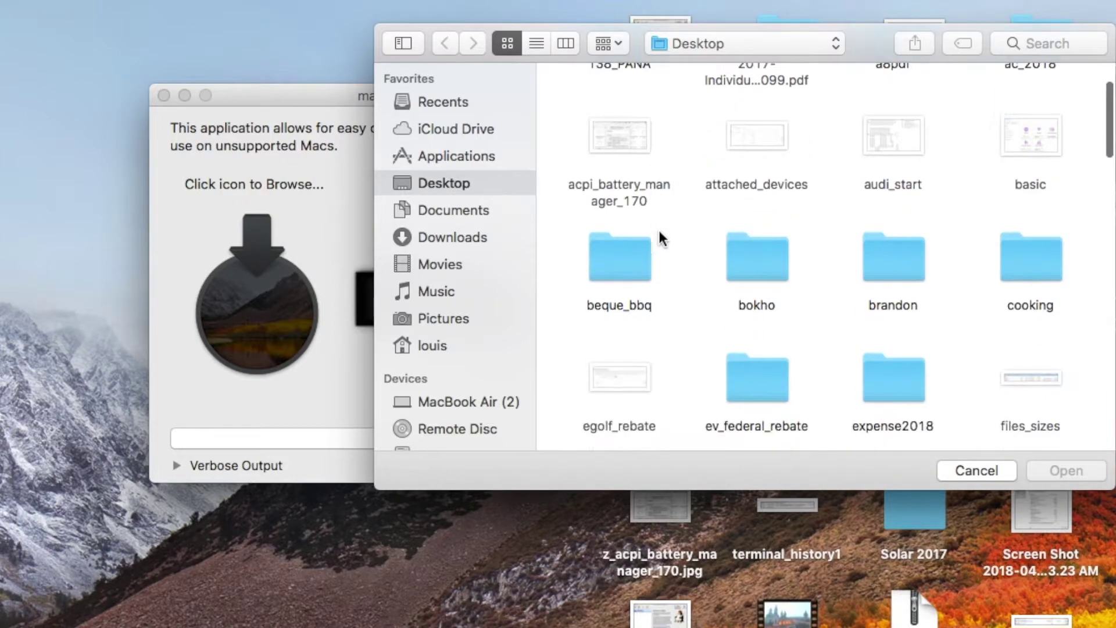
{"action": "scroll", "coordinate": [659, 230], "scroll_direction": "down", "scroll_amount": 5}
{"action": "scroll", "coordinate": [659, 236], "scroll_direction": "down", "scroll_amount": 3}
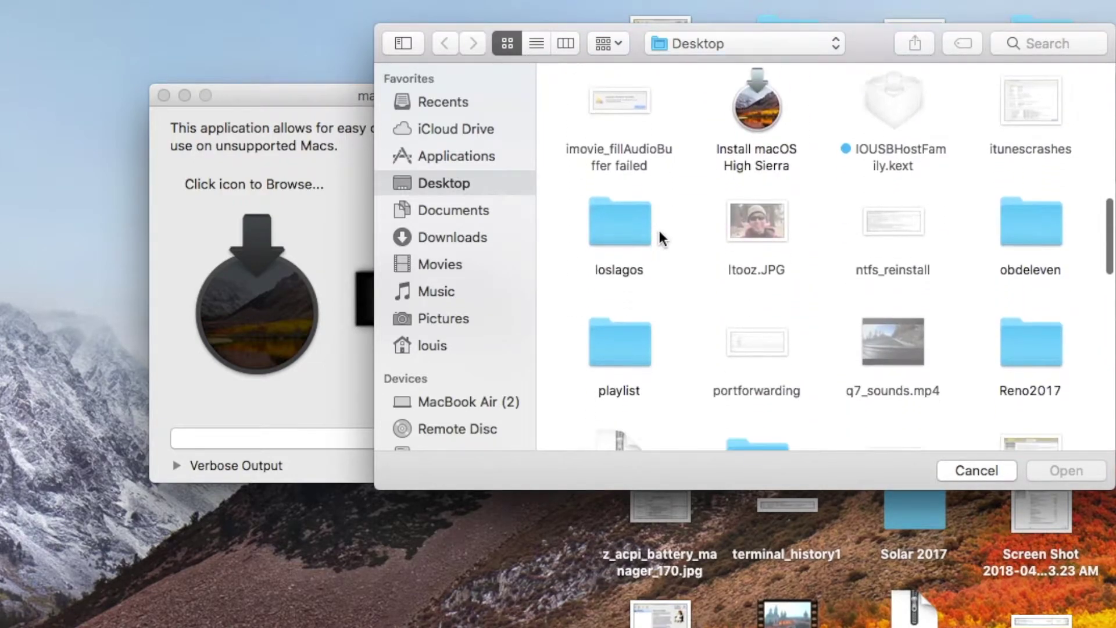
{"action": "left_click", "coordinate": [762, 117]}
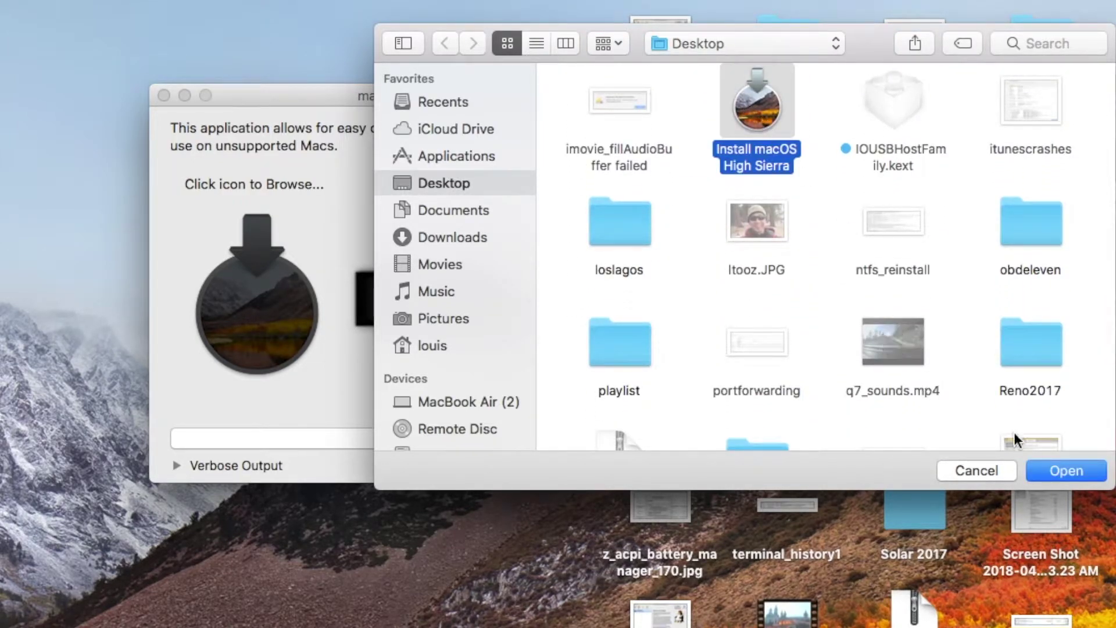
{"action": "left_click", "coordinate": [1050, 463]}
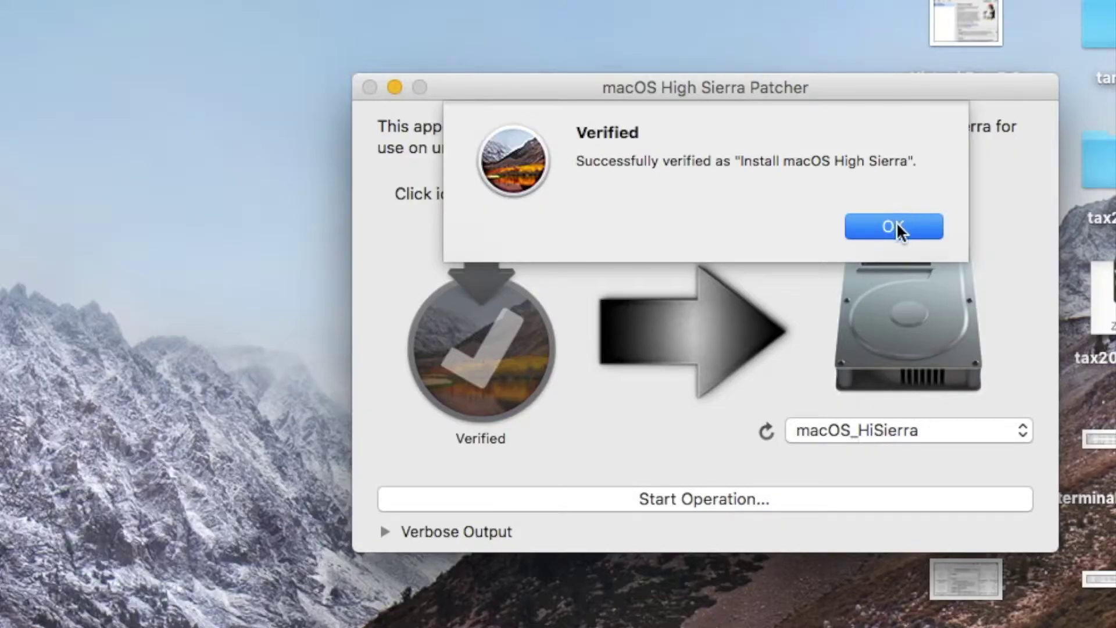
{"action": "left_click", "coordinate": [896, 221]}
- Choose HiS13_4 from the Volume popup as the target volume
{"action": "left_click", "coordinate": [881, 434]}
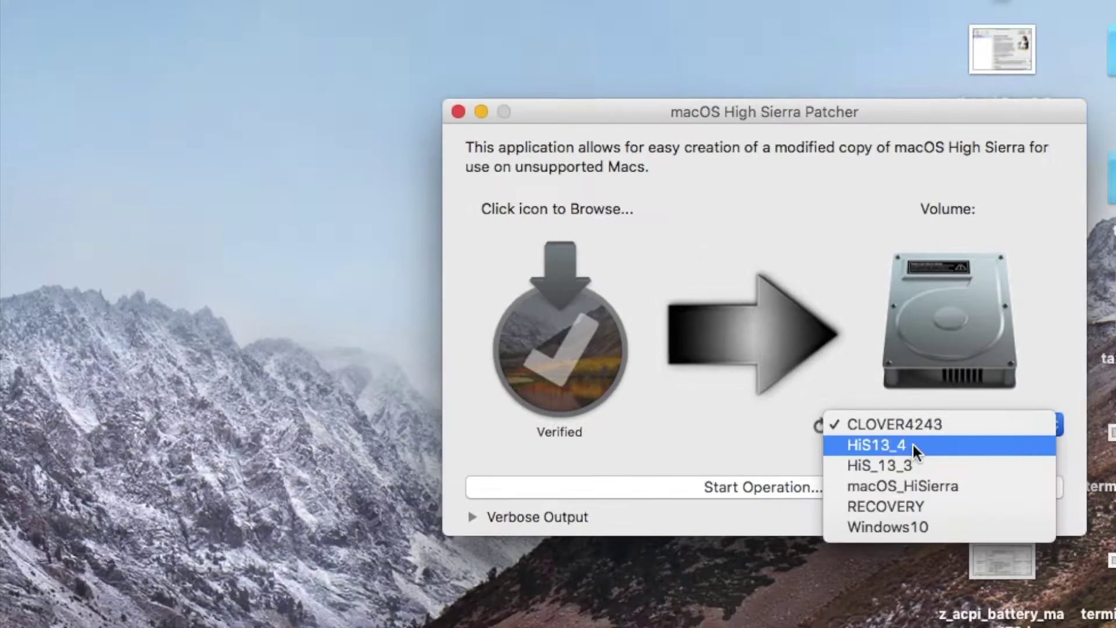
{"action": "left_click", "coordinate": [912, 446]}
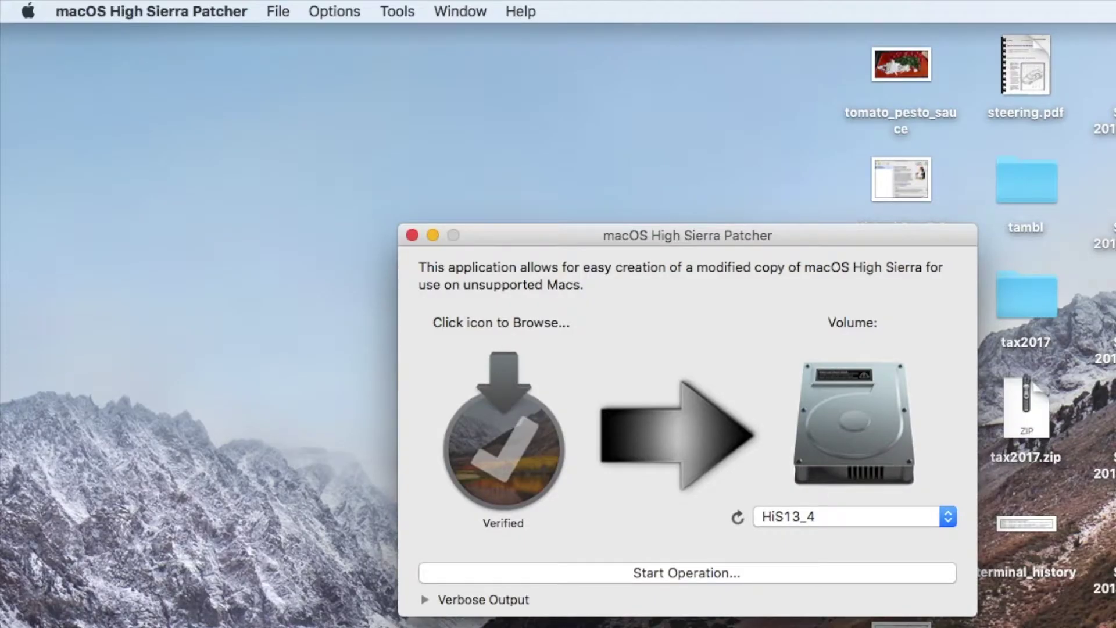
{"action": "key", "text": "super+Tab"}
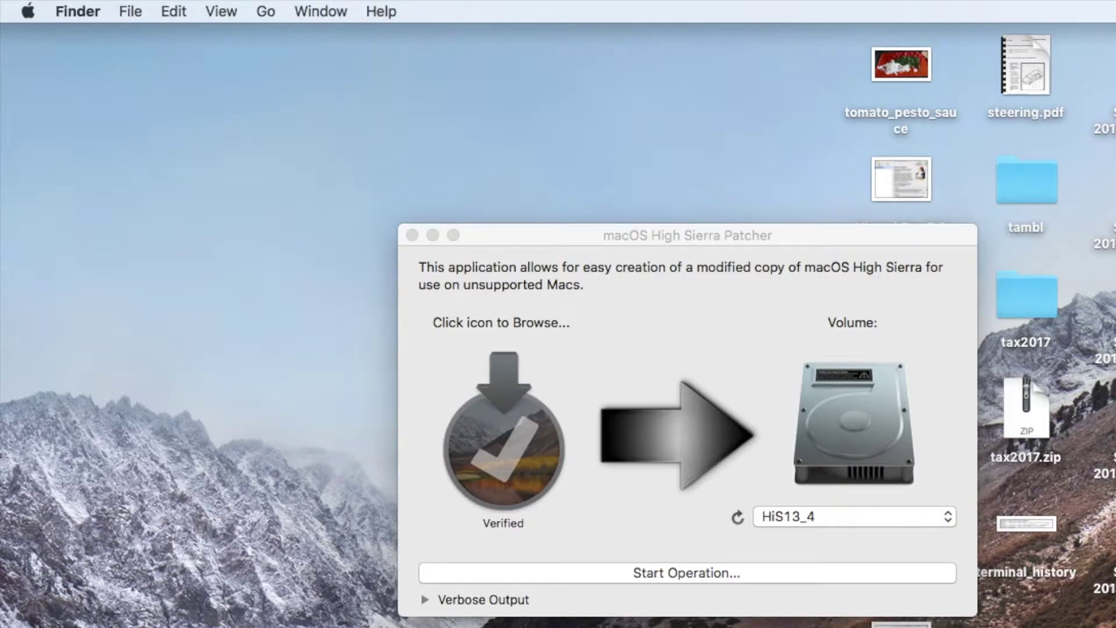
{"action": "key", "text": "super+i"}
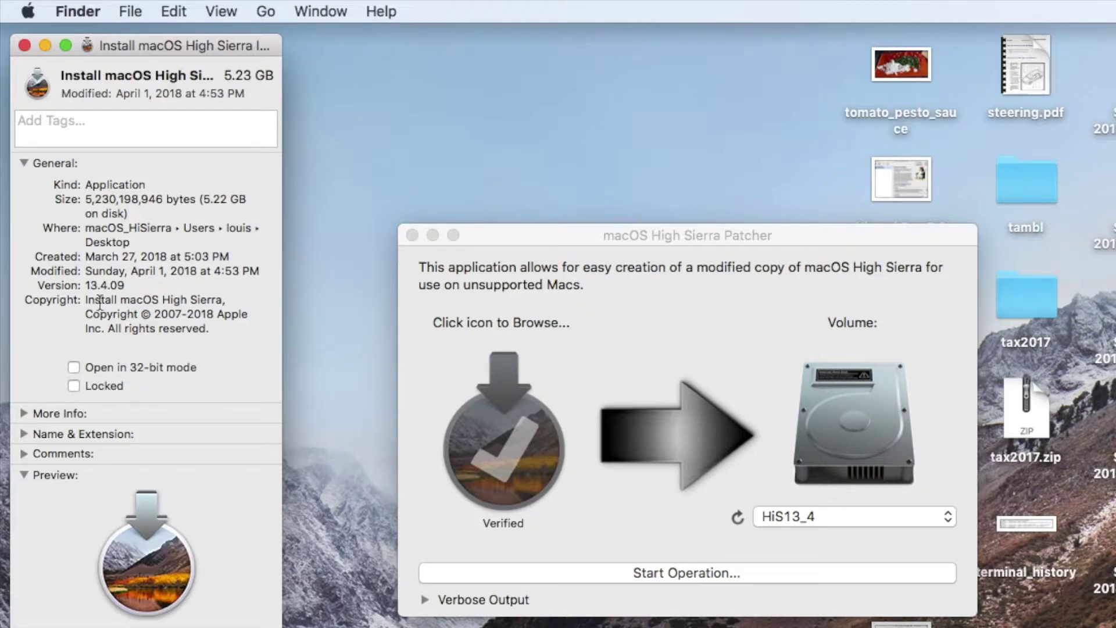
{"action": "left_click", "coordinate": [25, 45]}
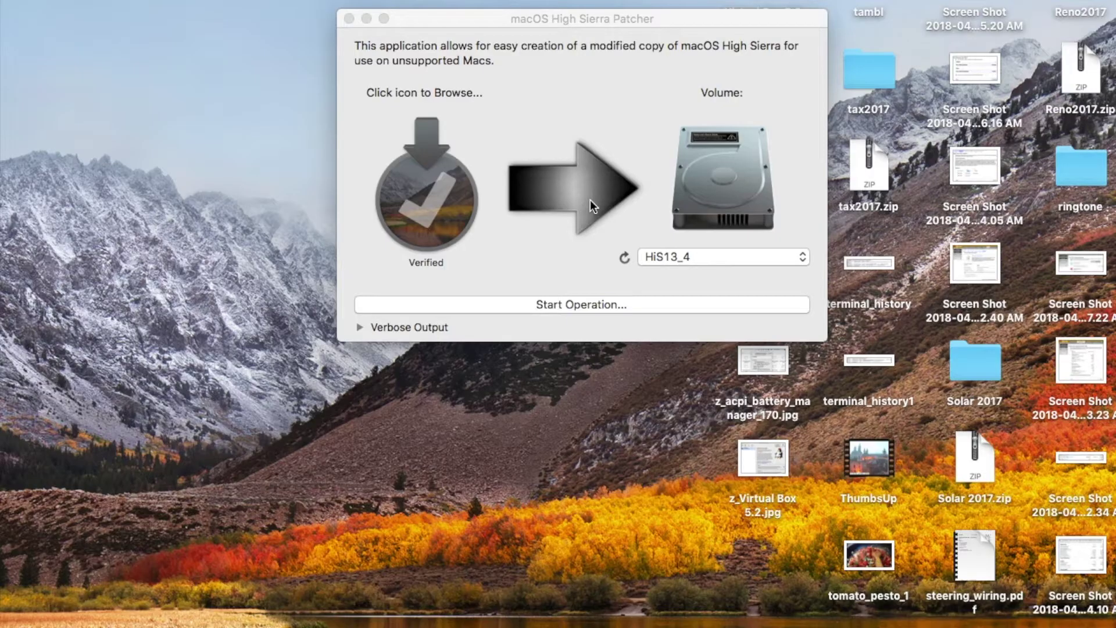
- Start the restore onto HiS13_4, accept the erase warning and authorize with the administrator password
{"action": "left_click", "coordinate": [567, 304]}
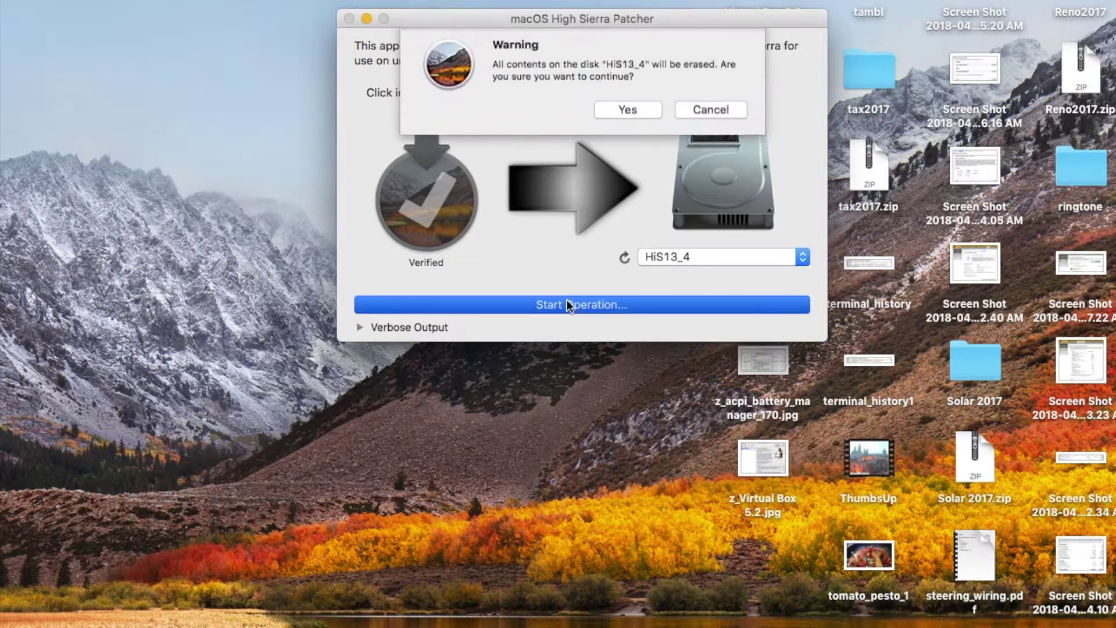
{"action": "left_click", "coordinate": [632, 115]}
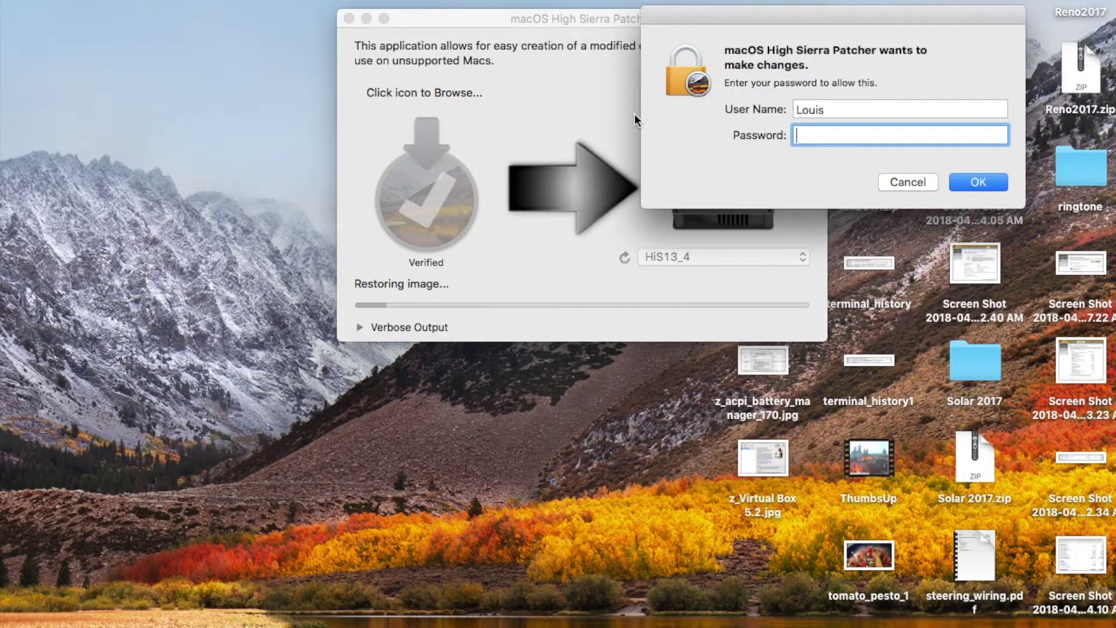
{"action": "type", "text": "••••••"}
{"action": "key", "text": "Return"}
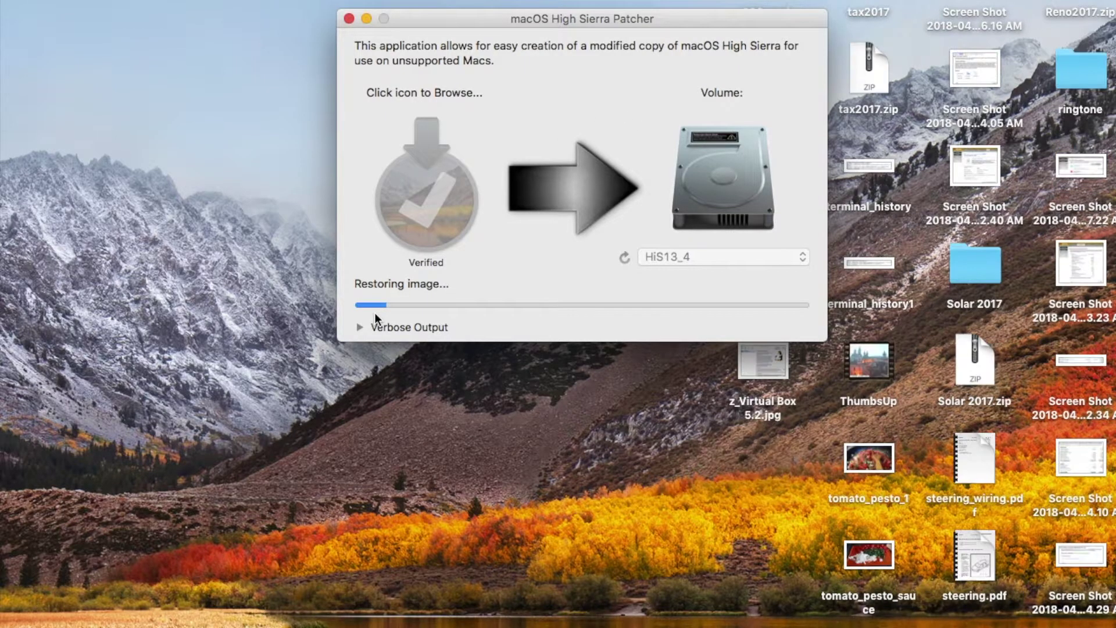
- Expand Verbose Output to show the restore log listing the disk2 partitions
{"action": "left_click", "coordinate": [358, 327]}
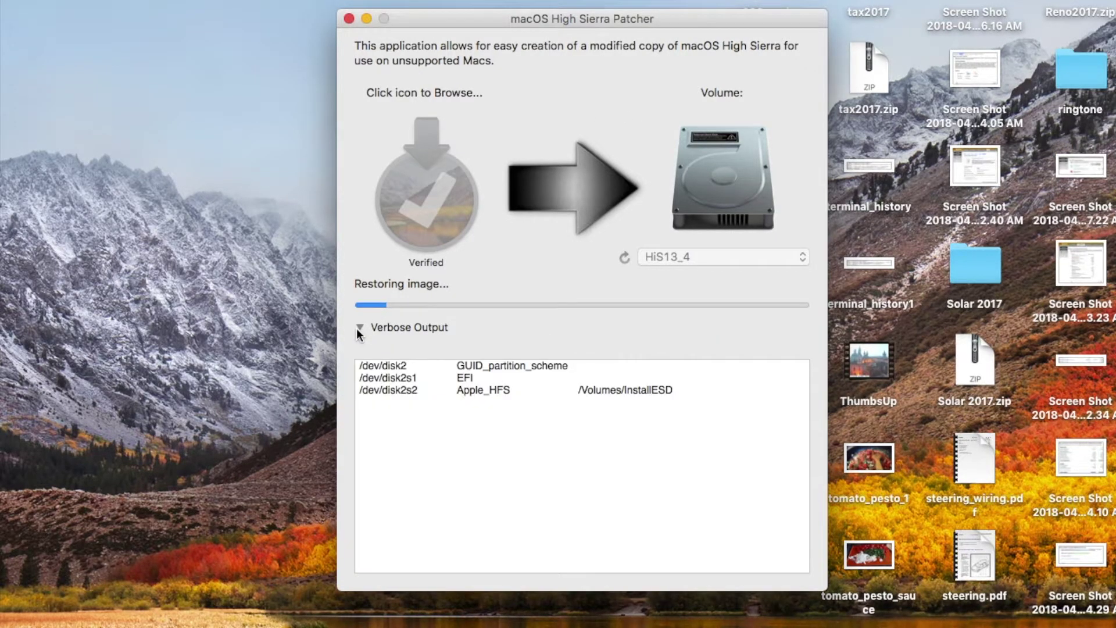